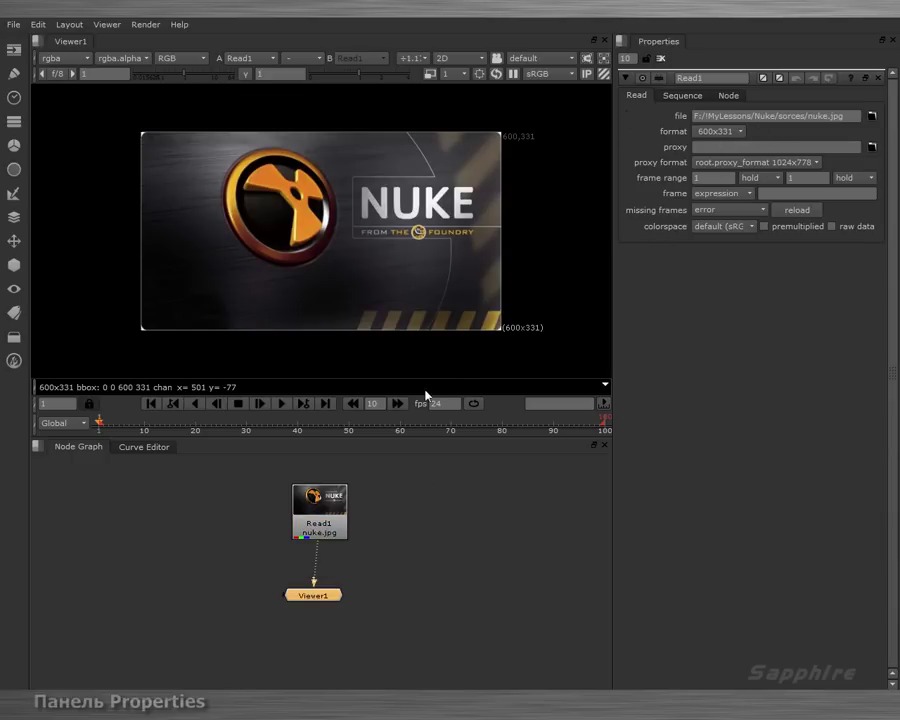
# Add a Blur node after Read1 and space out Blur1 and Viewer1 below it in the node graph
pyautogui.moveTo(325, 519); pyautogui.dragTo(314, 521)
pyautogui.press('b')
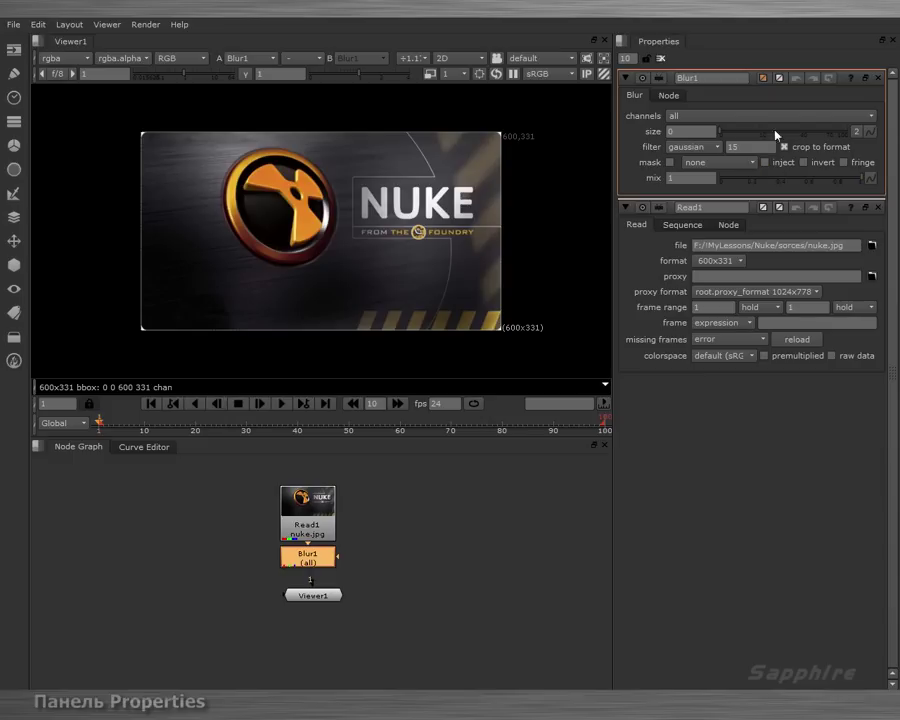
pyautogui.moveTo(324, 601); pyautogui.dragTo(313, 630)
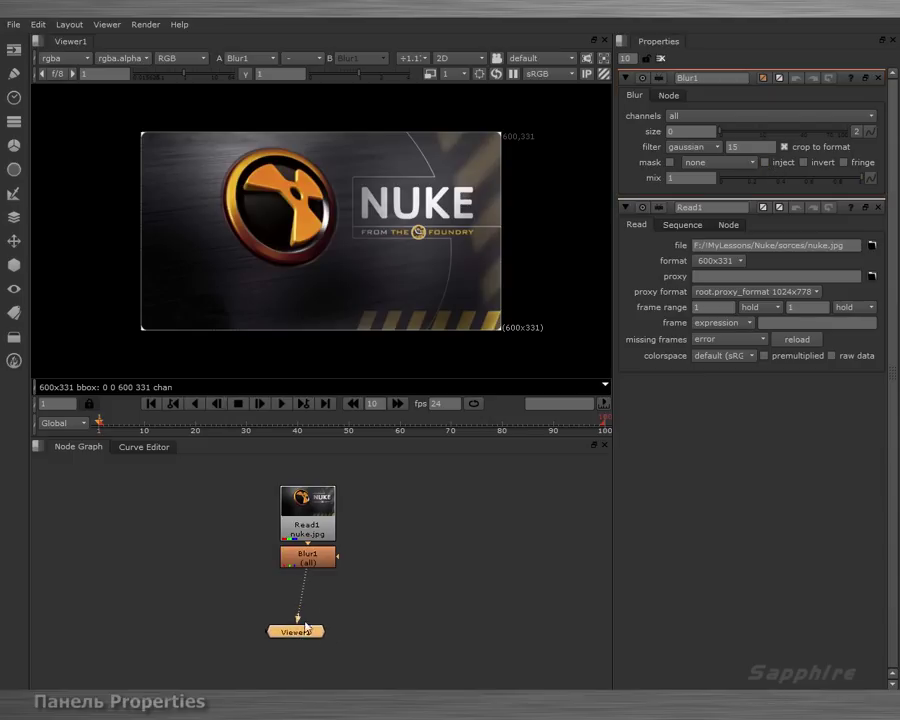
pyautogui.moveTo(308, 556); pyautogui.dragTo(308, 569)
pyautogui.moveTo(313, 630); pyautogui.dragTo(321, 632)
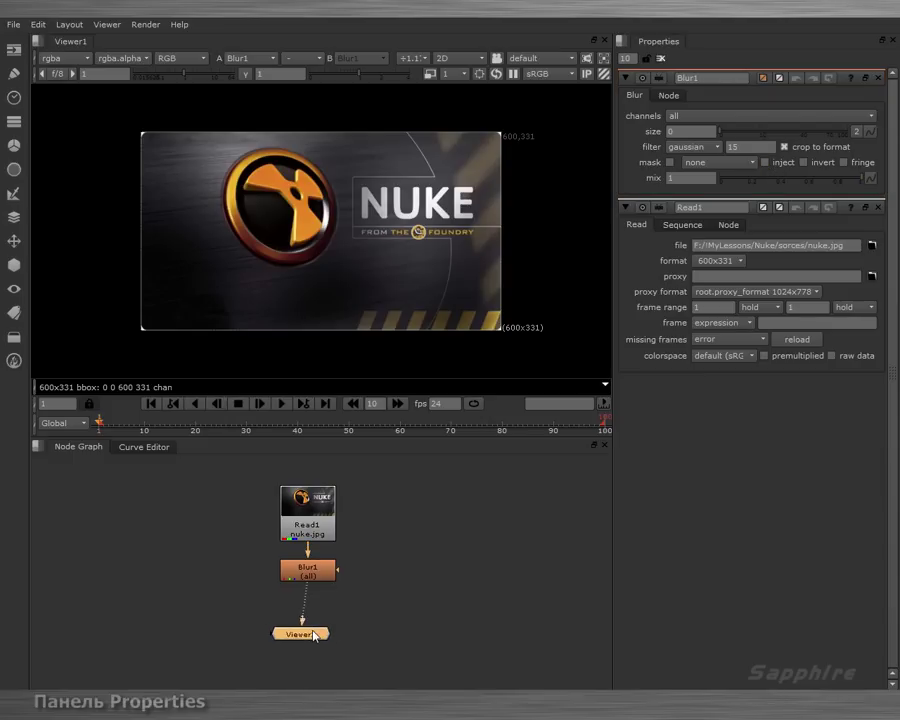
# Add a ColorCorrect node after Blur1, followed by a Grade node
pyautogui.click(312, 575)
pyautogui.press('c')
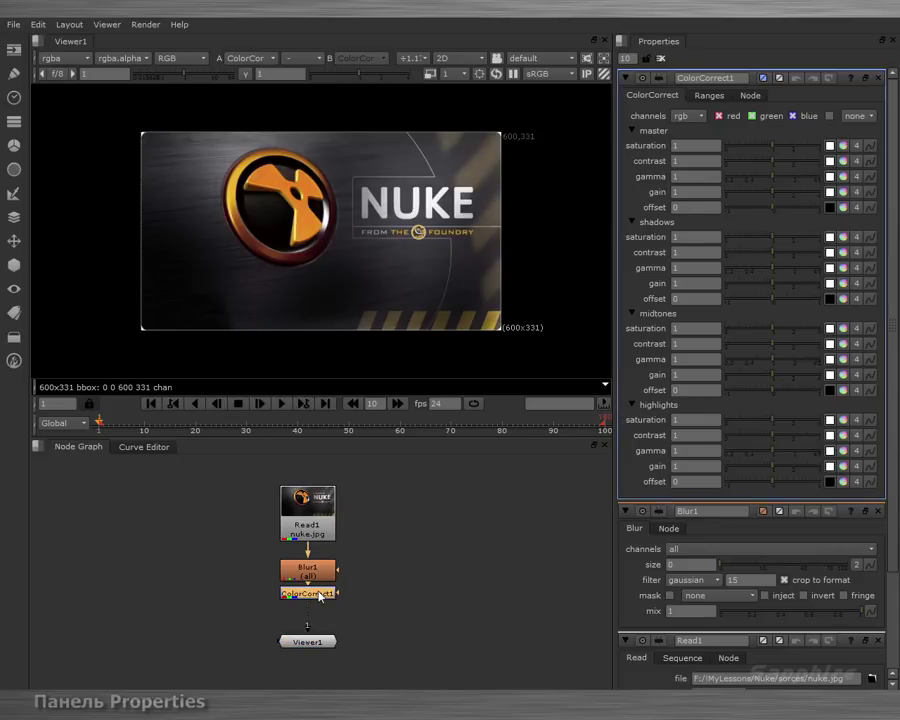
pyautogui.press('g')
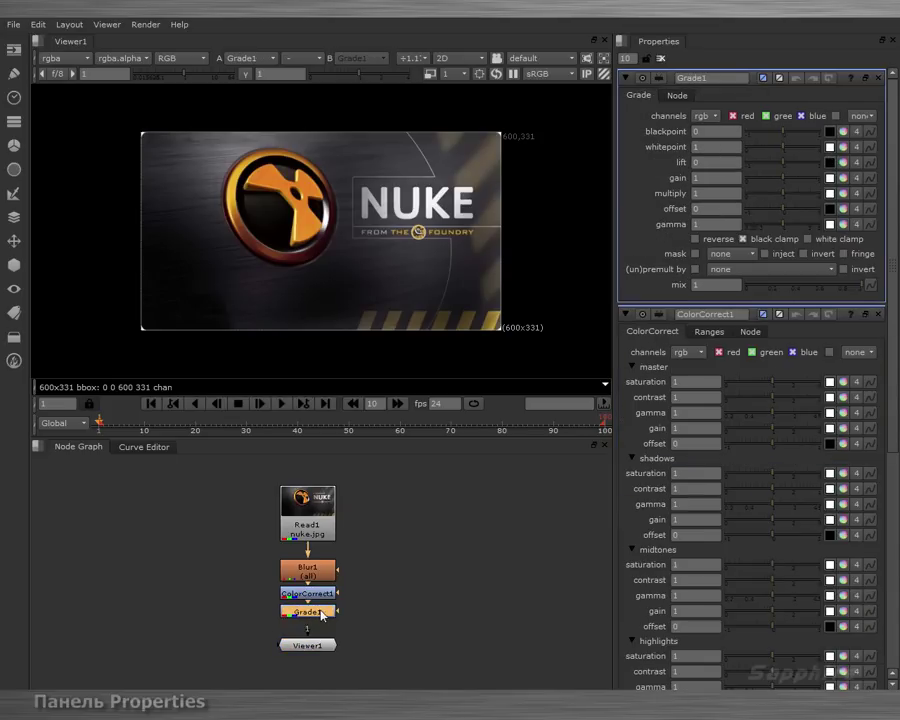
pyautogui.moveTo(888, 213)
pyautogui.mouseDown()
pyautogui.moveTo(893, 437)
pyautogui.moveTo(889, 190)
pyautogui.moveTo(887, 485)
pyautogui.moveTo(892, 250)
pyautogui.moveTo(897, 303)
pyautogui.moveTo(894, 432)
pyautogui.moveTo(891, 193)
pyautogui.mouseUp()
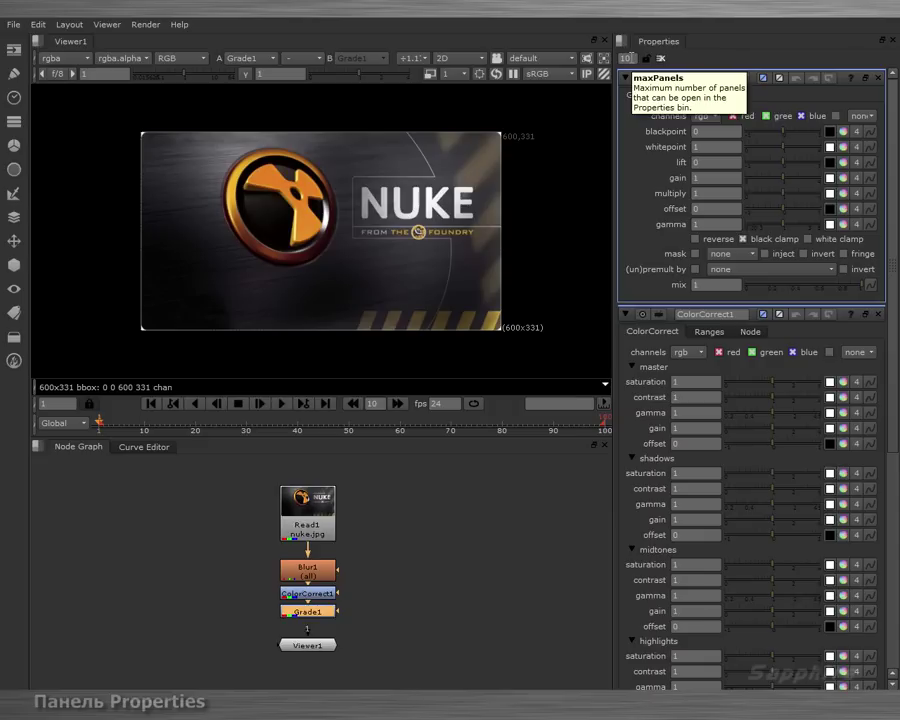
# Set the maximum number of open property panels to 7 and open Blur1's properties
pyautogui.click(626, 58)
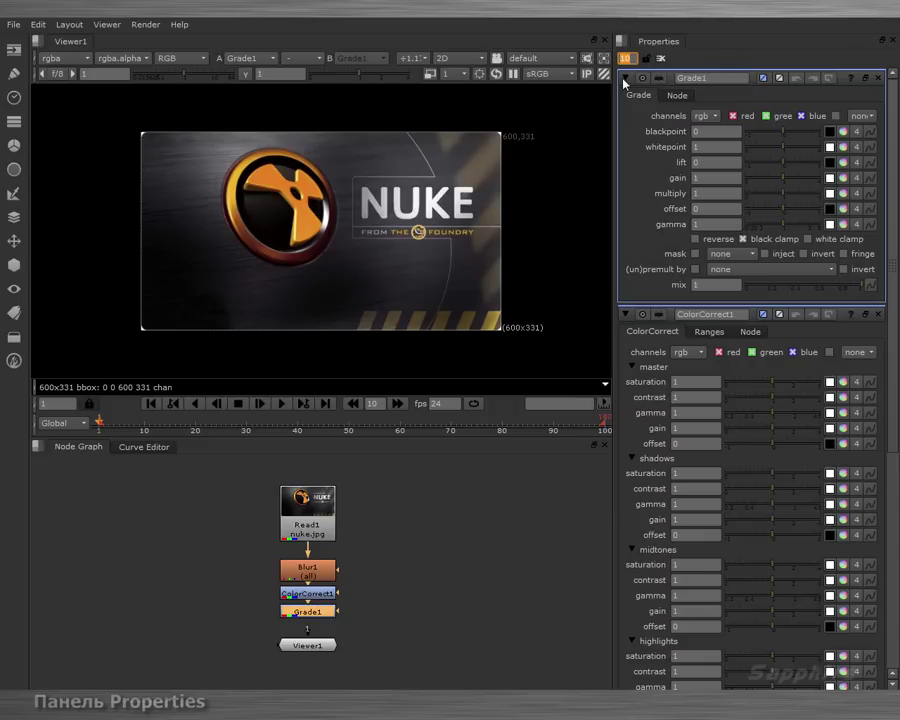
pyautogui.write('2')
pyautogui.doubleClick(303, 570)
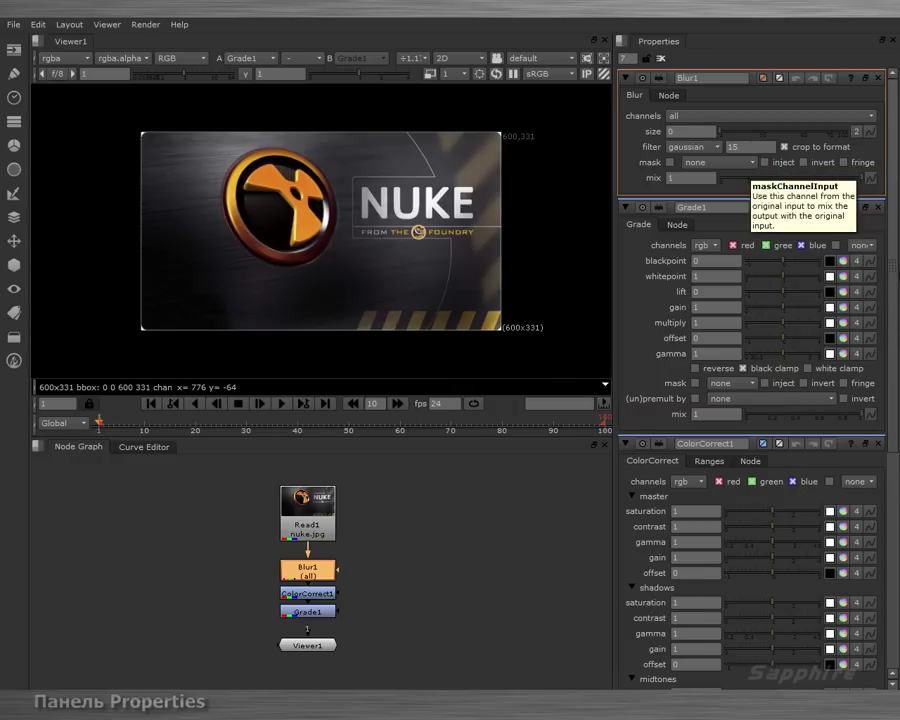
# Close Blur1's properties panel and reopen it from its node in the graph
pyautogui.moveTo(896, 245)
pyautogui.mouseDown()
pyautogui.moveTo(895, 505)
pyautogui.moveTo(894, 220)
pyautogui.mouseUp()
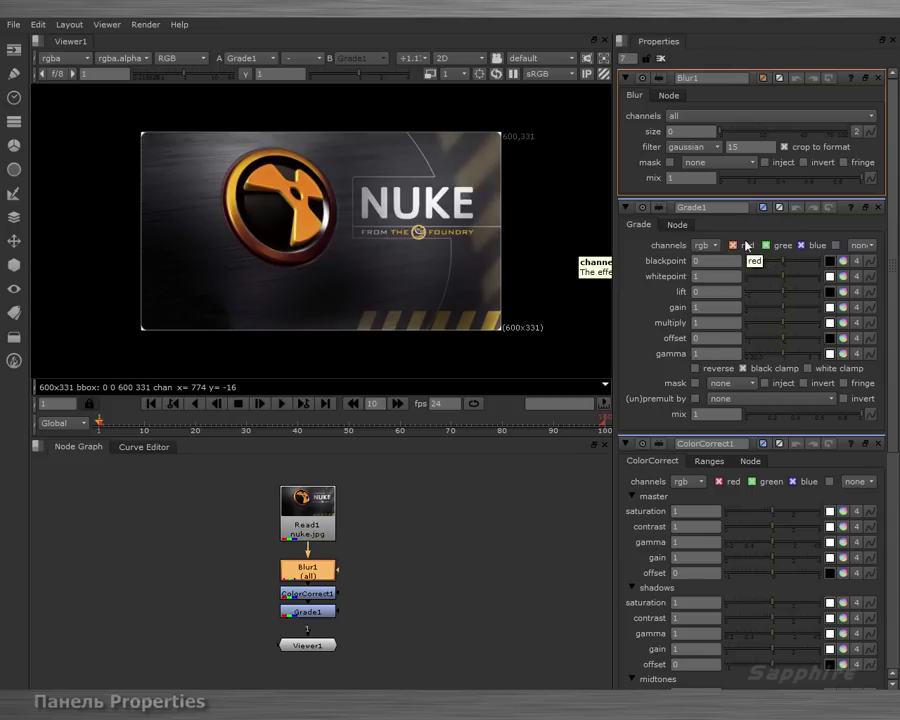
pyautogui.click(880, 80)
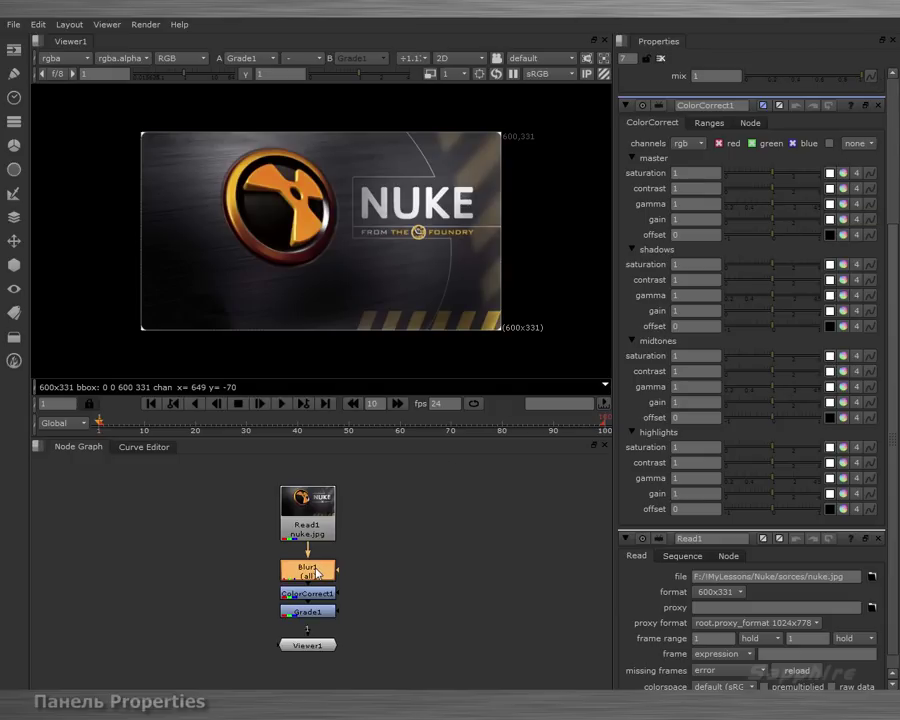
pyautogui.doubleClick(316, 572)
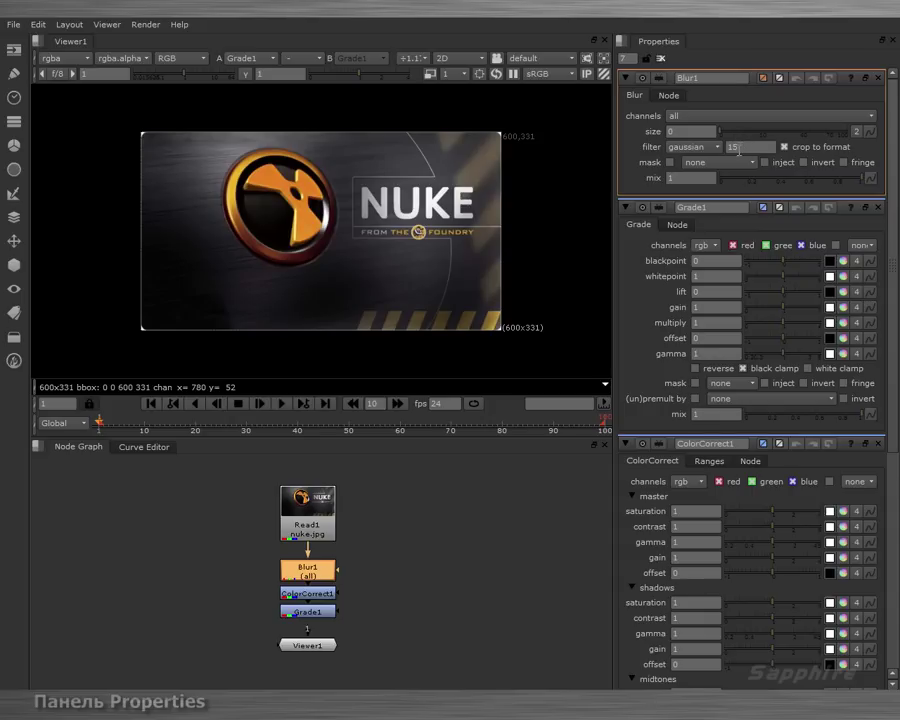
# Collapse the Blur1, Grade1, ColorCorrect1 and Read1 property panels
pyautogui.click(626, 78)
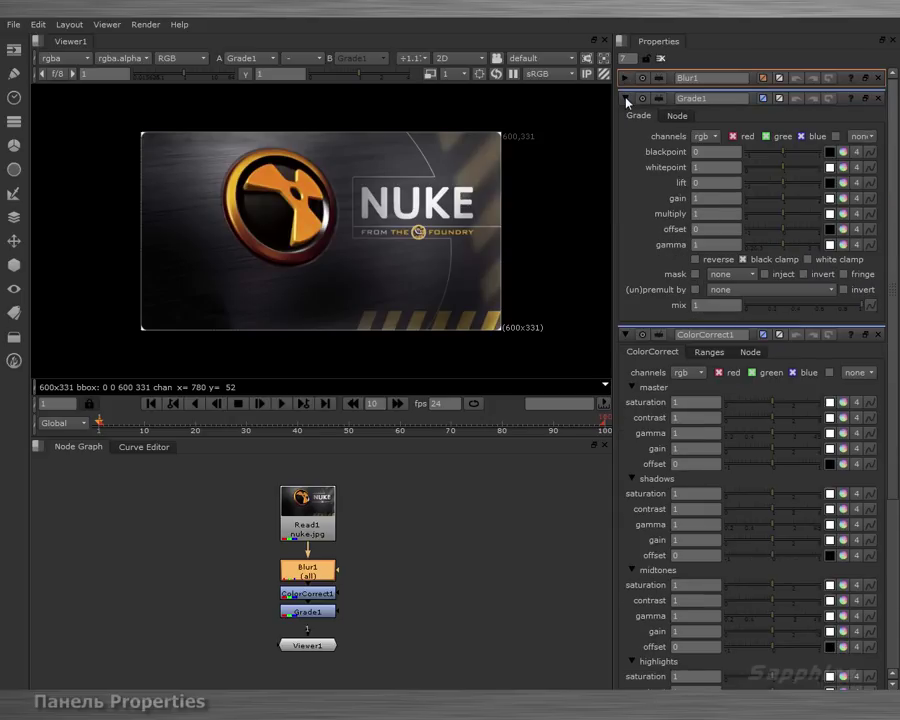
pyautogui.click(626, 99)
pyautogui.click(626, 119)
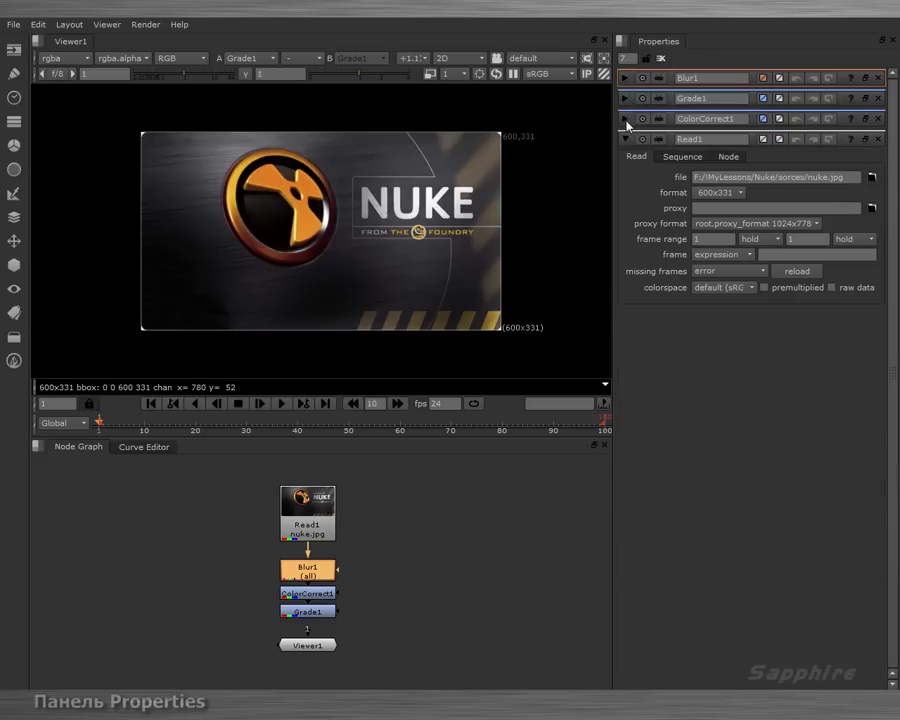
pyautogui.click(626, 140)
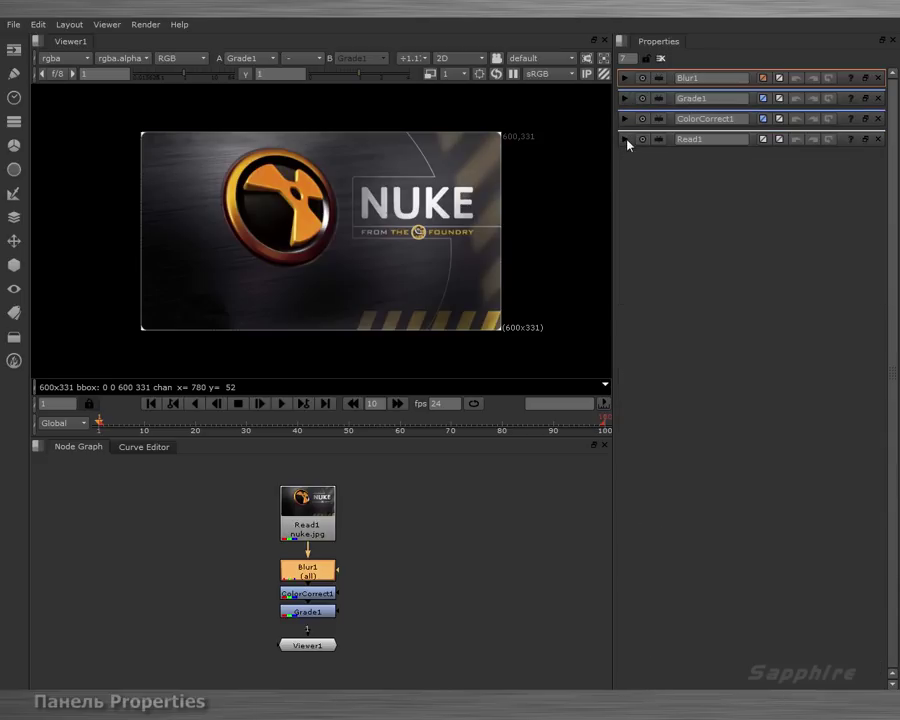
# Toggle the Read1 and ColorCorrect1 property panels, leaving Read1 expanded and ColorCorrect1 collapsed
pyautogui.click(626, 140)
pyautogui.click(626, 119)
pyautogui.click(626, 119)
pyautogui.click(626, 140)
pyautogui.click(626, 140)
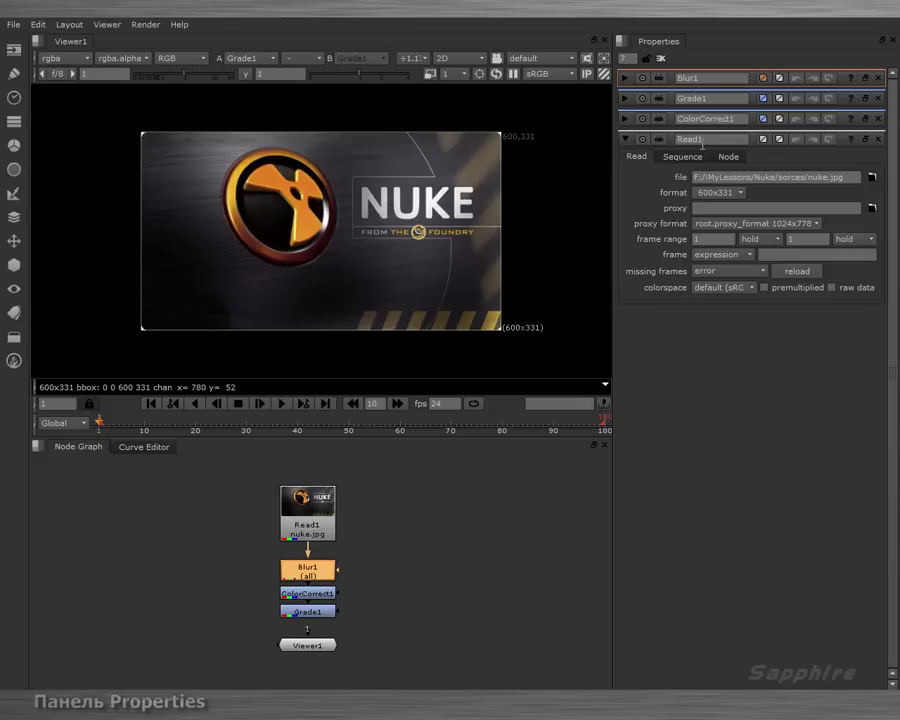
# Float Read1's properties as a separate window over the viewer and dock them back in the Properties bin
pyautogui.click(867, 145)
pyautogui.moveTo(860, 146); pyautogui.dragTo(555, 187)
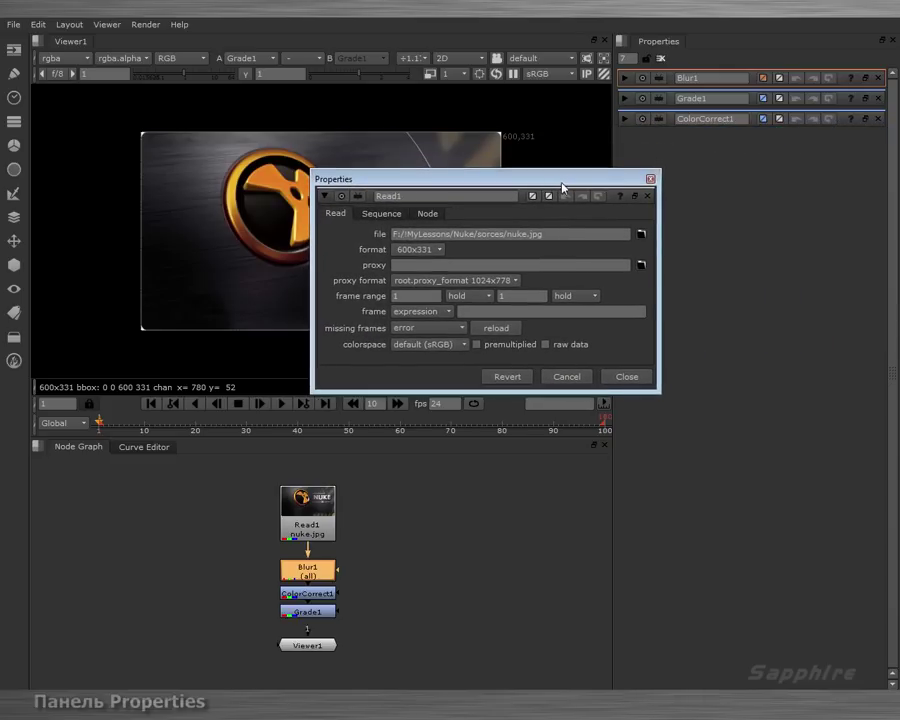
pyautogui.click(635, 198)
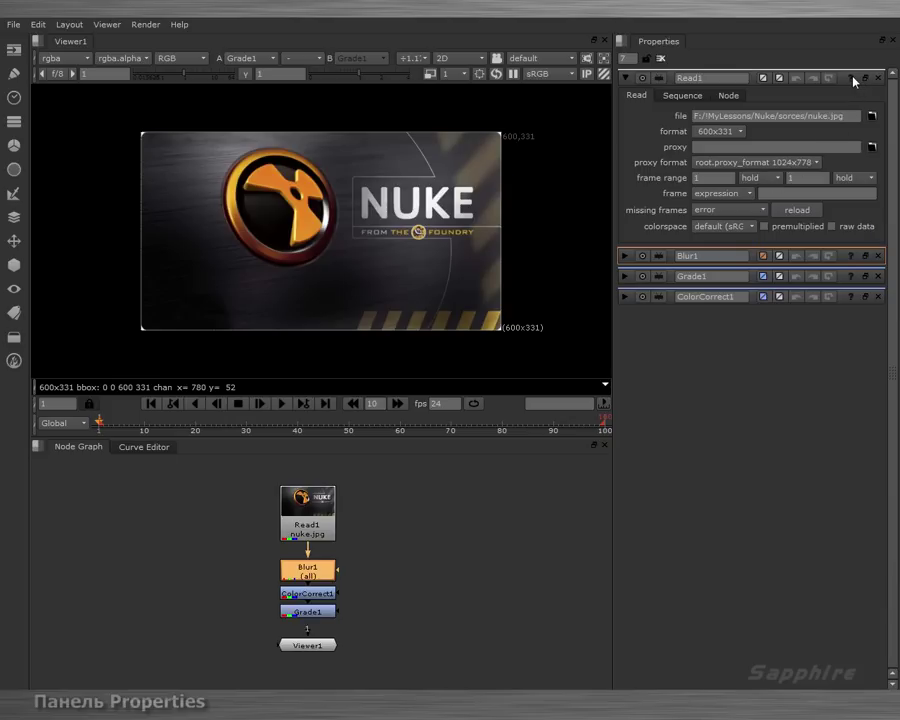
# Expand Blur1's properties and raise the blur size to 68
pyautogui.moveTo(853, 81)
pyautogui.click(624, 256)
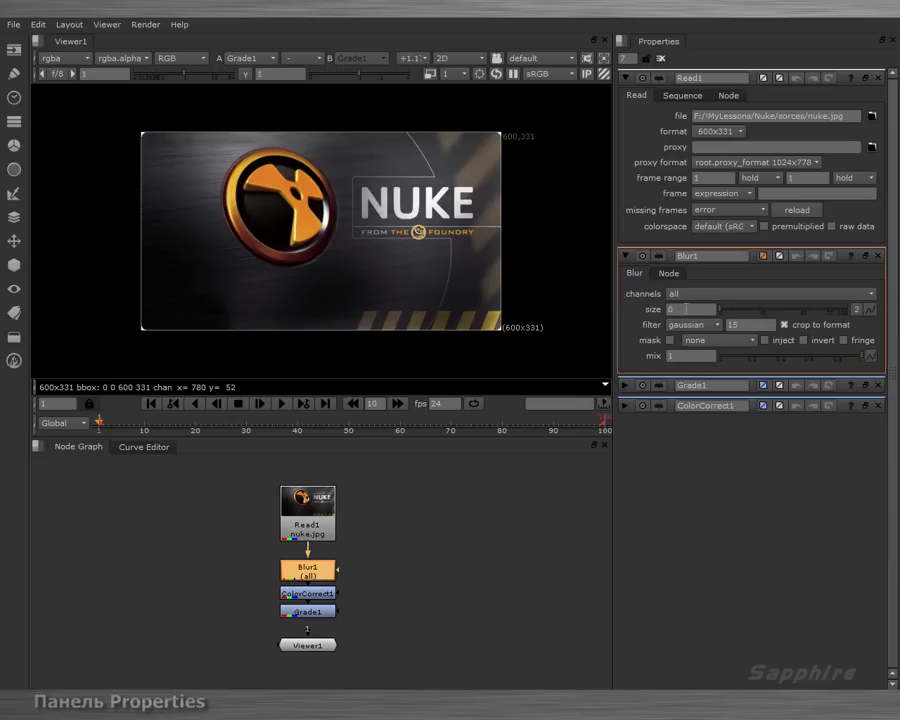
pyautogui.moveTo(720, 313); pyautogui.dragTo(826, 308)
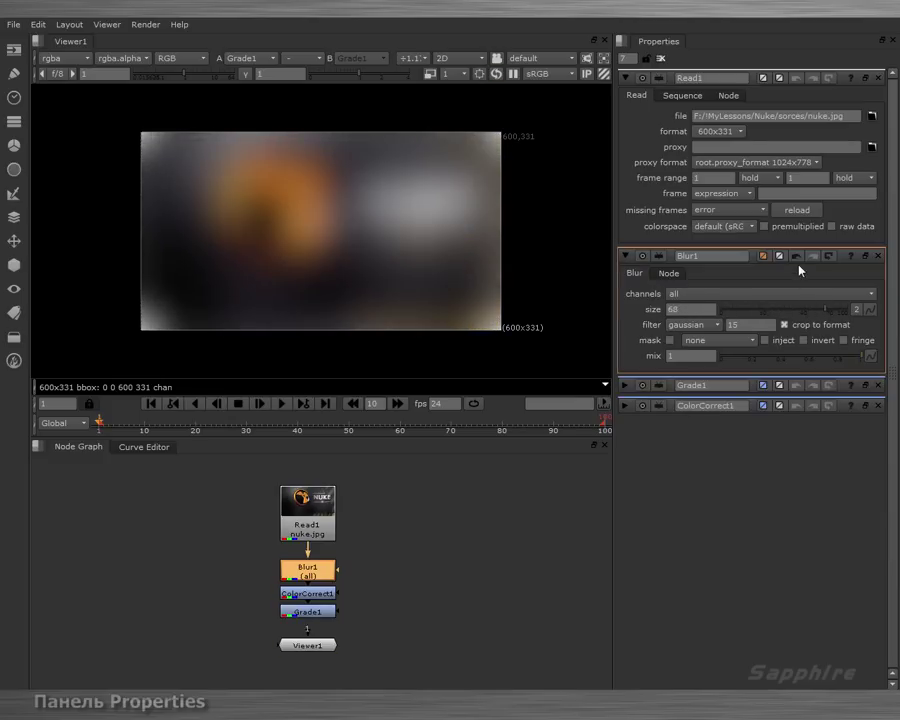
# Undo the last size changes on Blur1 and redo them up to a size of 47
pyautogui.click(800, 258)
pyautogui.click(800, 258)
pyautogui.click(800, 258)
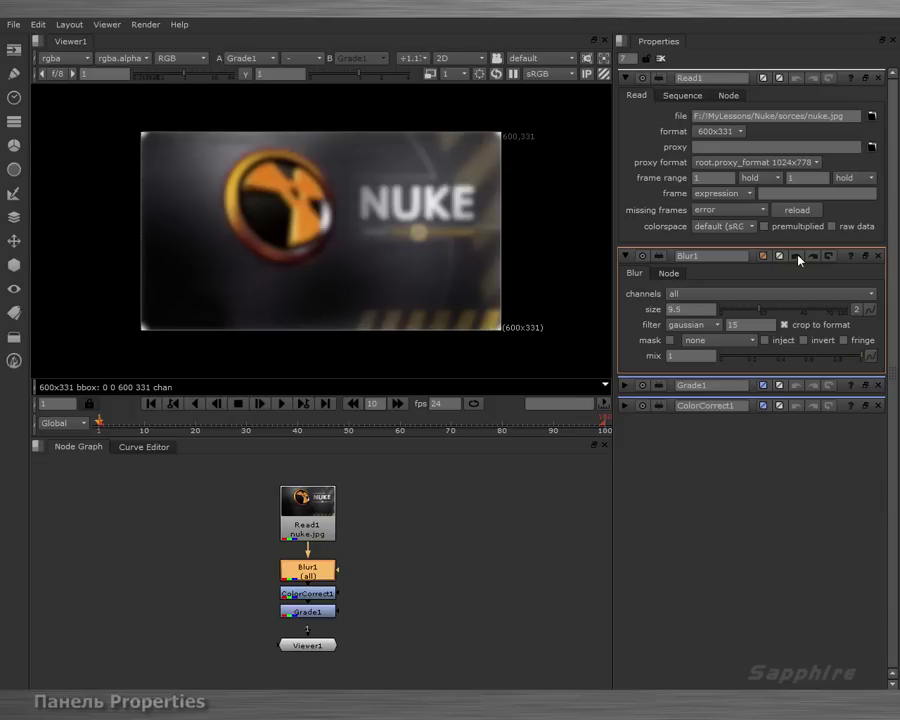
pyautogui.click(805, 259)
pyautogui.click(813, 258)
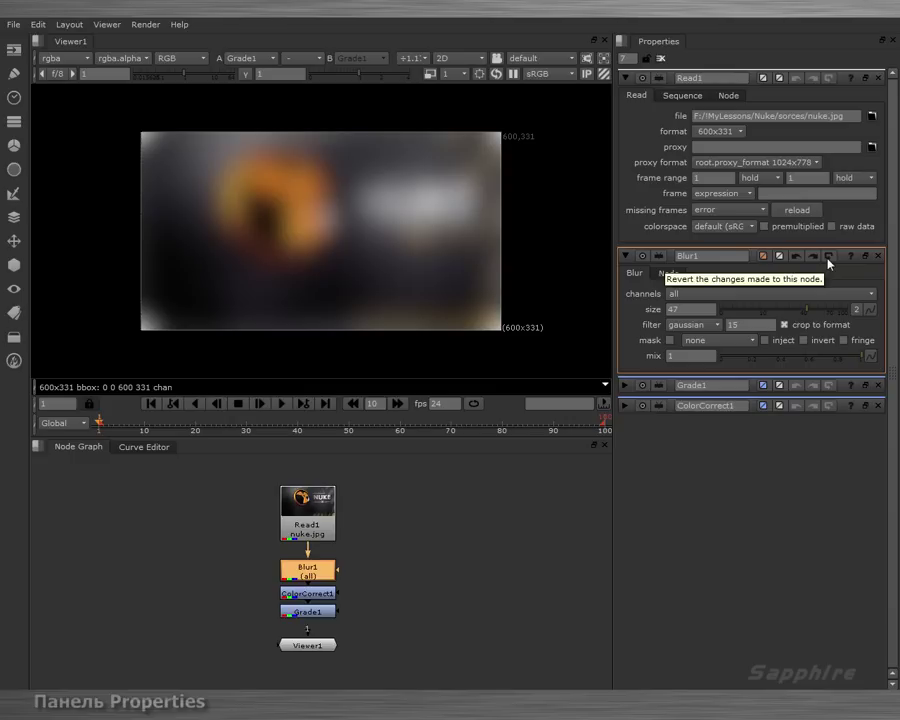
# Set Blur1's size to 10, and close and reopen its properties panel
pyautogui.click(690, 309)
pyautogui.write('10')
pyautogui.press('Return')
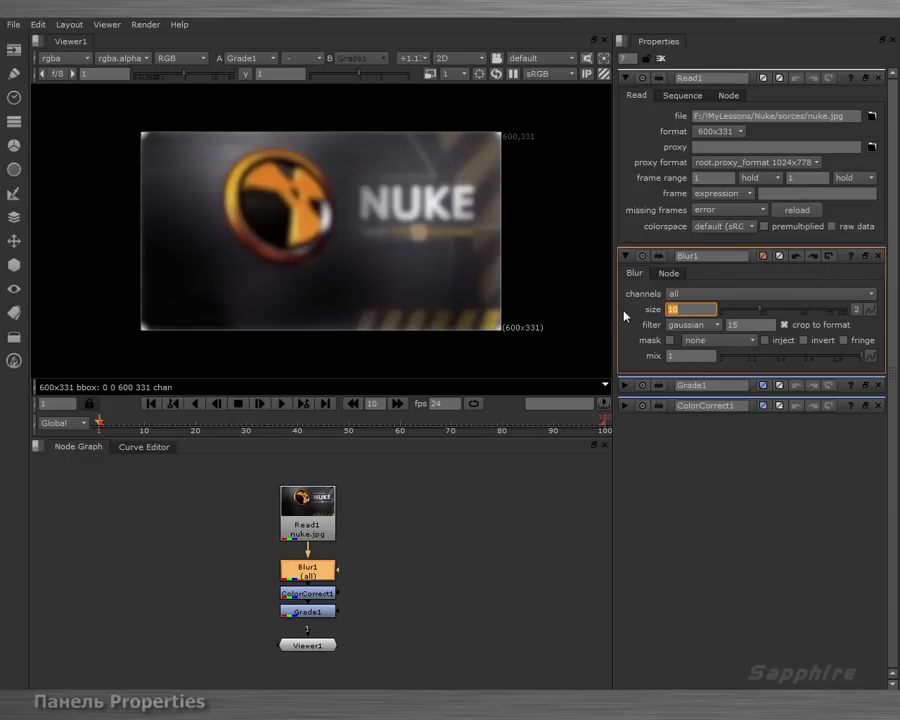
pyautogui.click(879, 262)
pyautogui.doubleClick(318, 573)
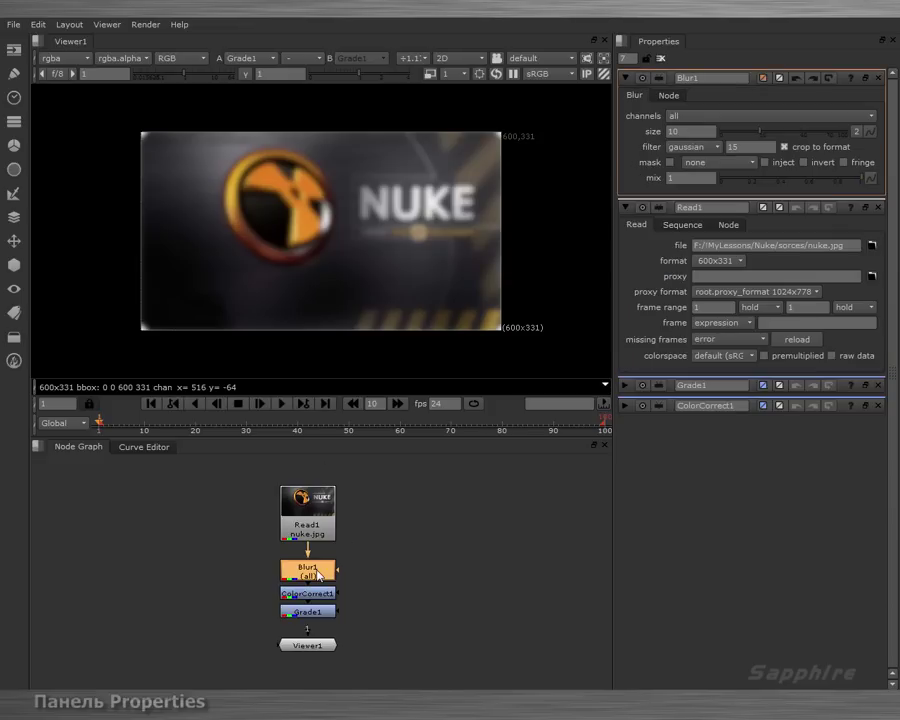
# Try Blur1 with size 1.8, the quadratic filter and a filter quality of 25, and revert the node's changes
pyautogui.moveTo(771, 135); pyautogui.dragTo(737, 134)
pyautogui.click(702, 147)
pyautogui.click(703, 133)
pyautogui.doubleClick(749, 146)
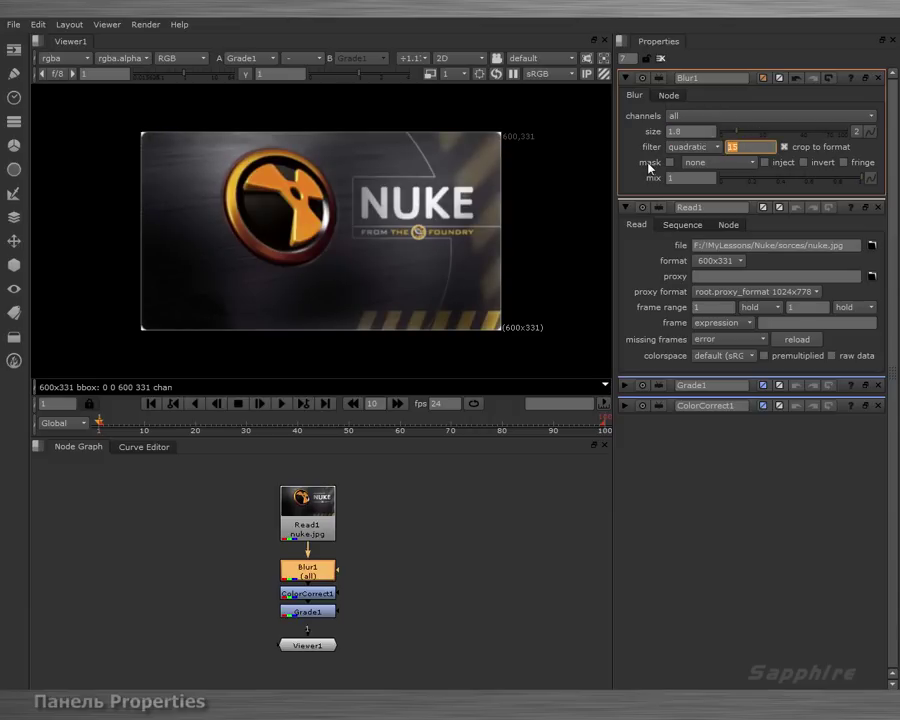
pyautogui.write('25')
pyautogui.press('Tab')
pyautogui.click(827, 79)
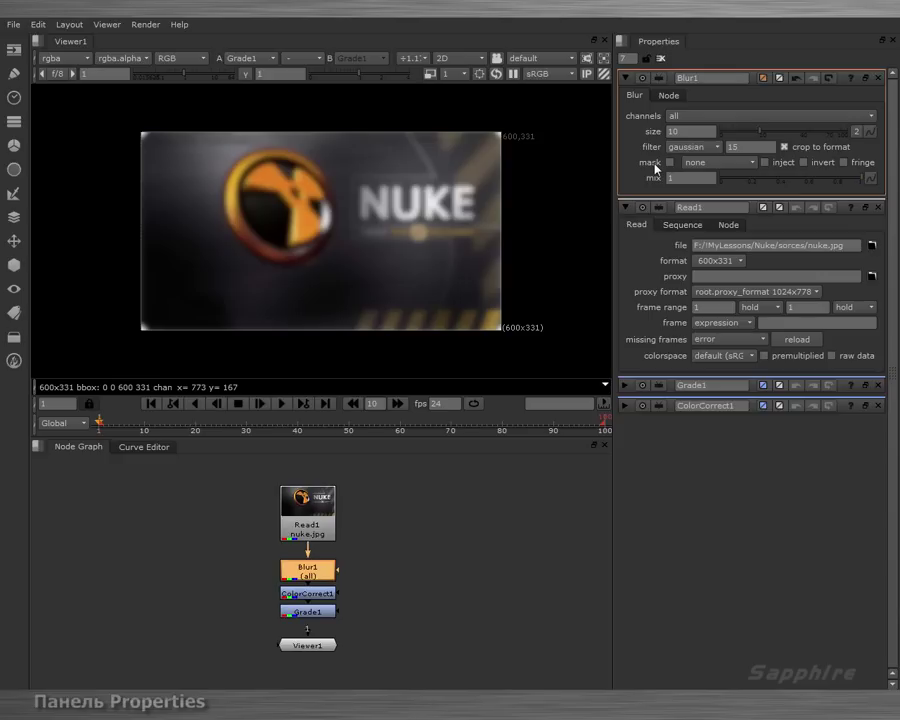
# Change Blur1's node tile color to a blue with hue 0.63, saturation 0.86 and value 0.76
pyautogui.click(762, 79)
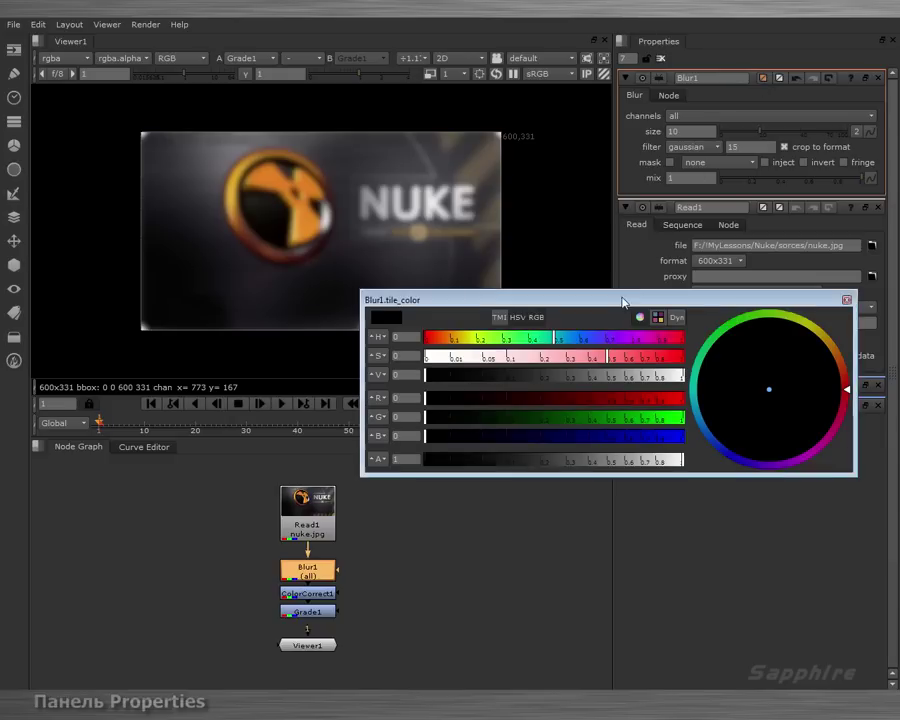
pyautogui.moveTo(622, 297); pyautogui.dragTo(614, 229)
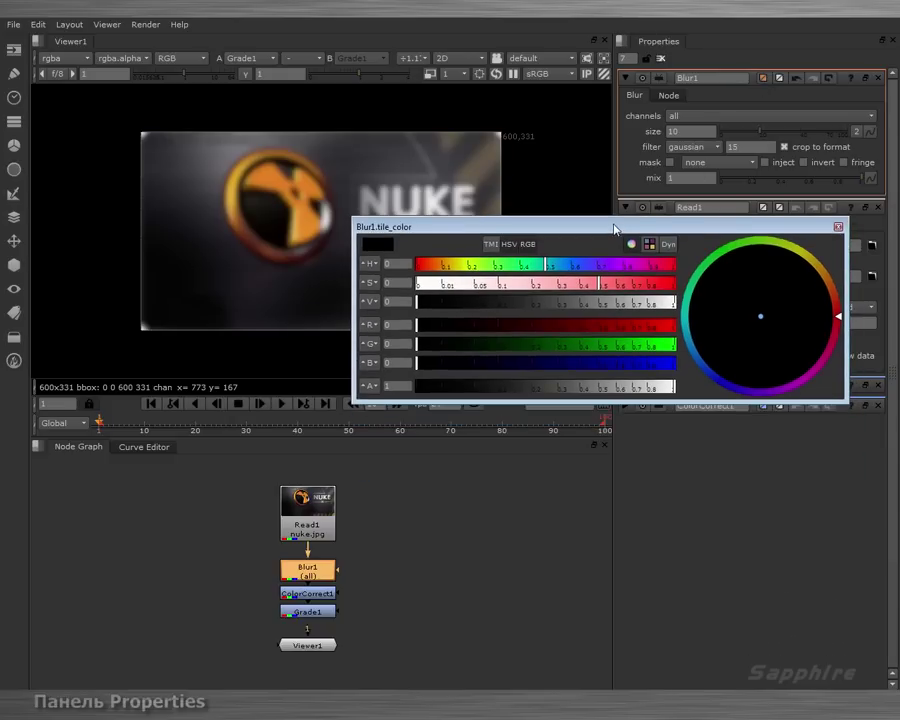
pyautogui.moveTo(614, 229); pyautogui.dragTo(632, 229)
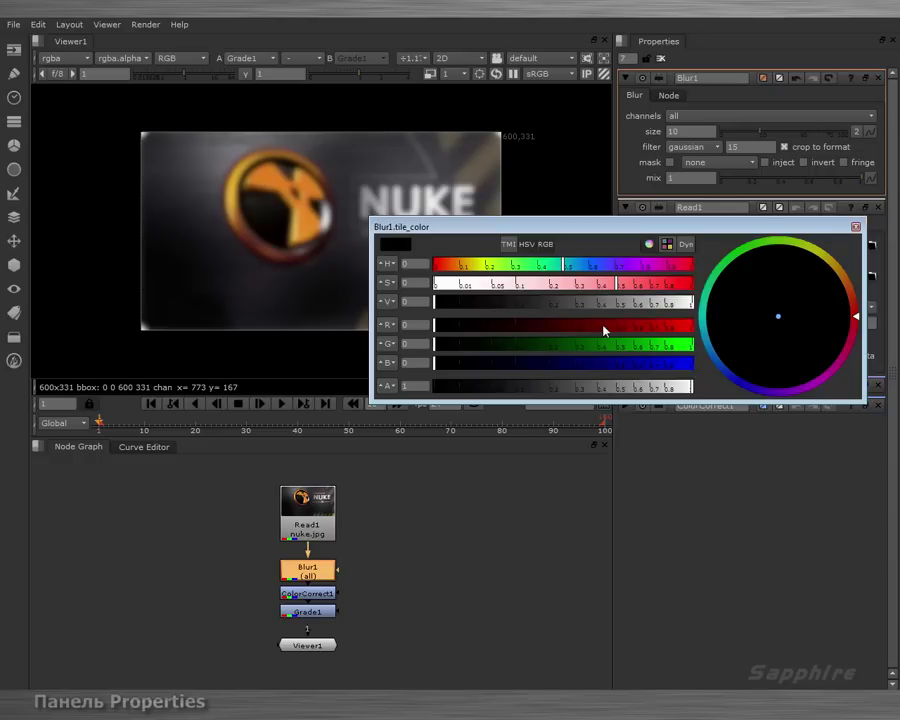
pyautogui.click(661, 302)
pyautogui.click(600, 264)
pyautogui.click(670, 284)
pyautogui.moveTo(669, 285); pyautogui.dragTo(674, 286)
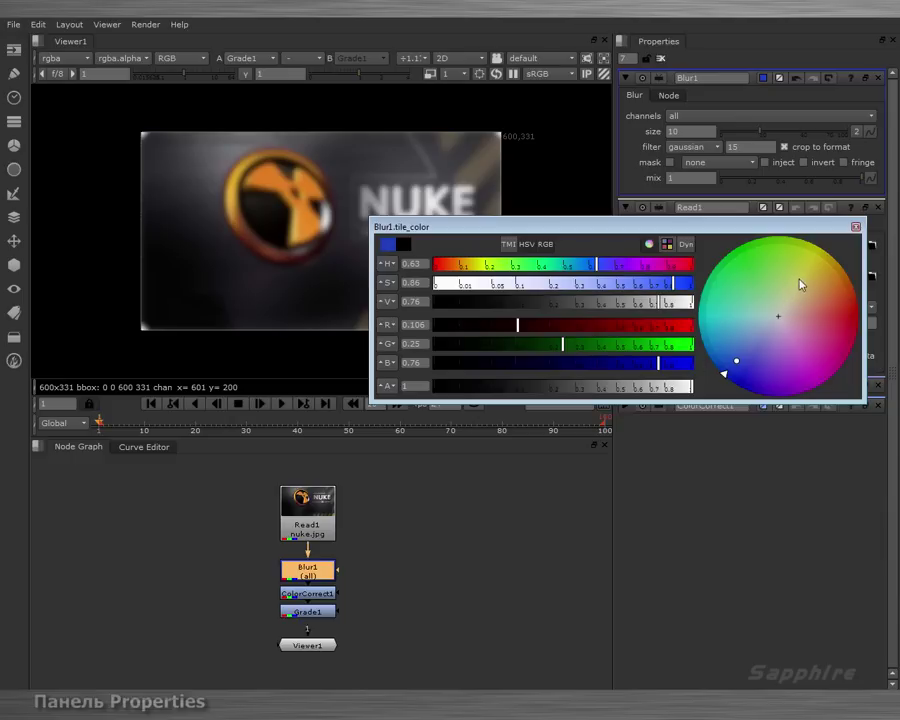
pyautogui.click(857, 229)
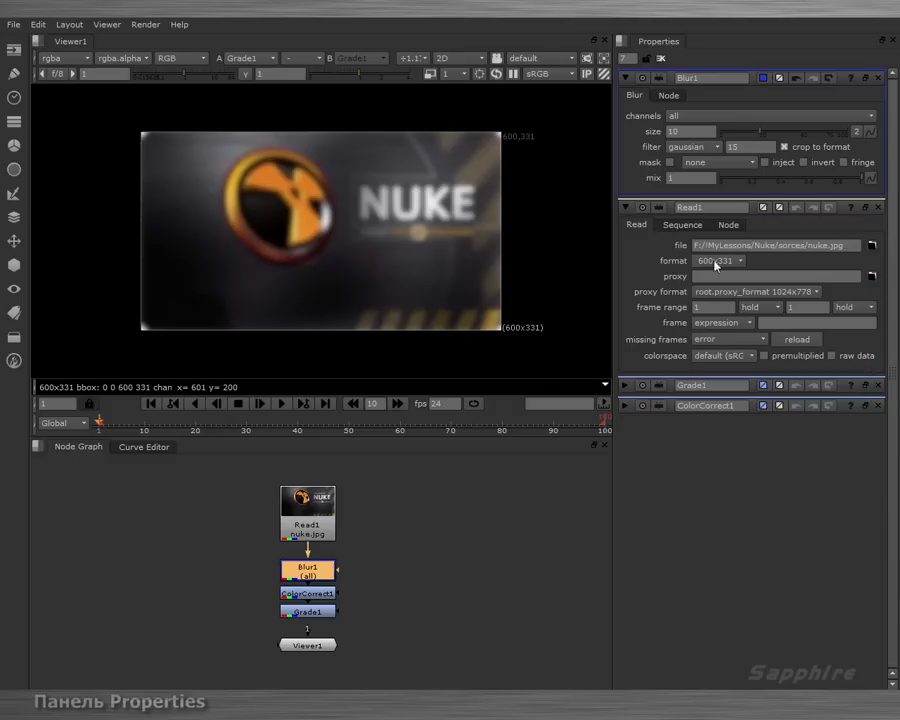
pyautogui.click(408, 515)
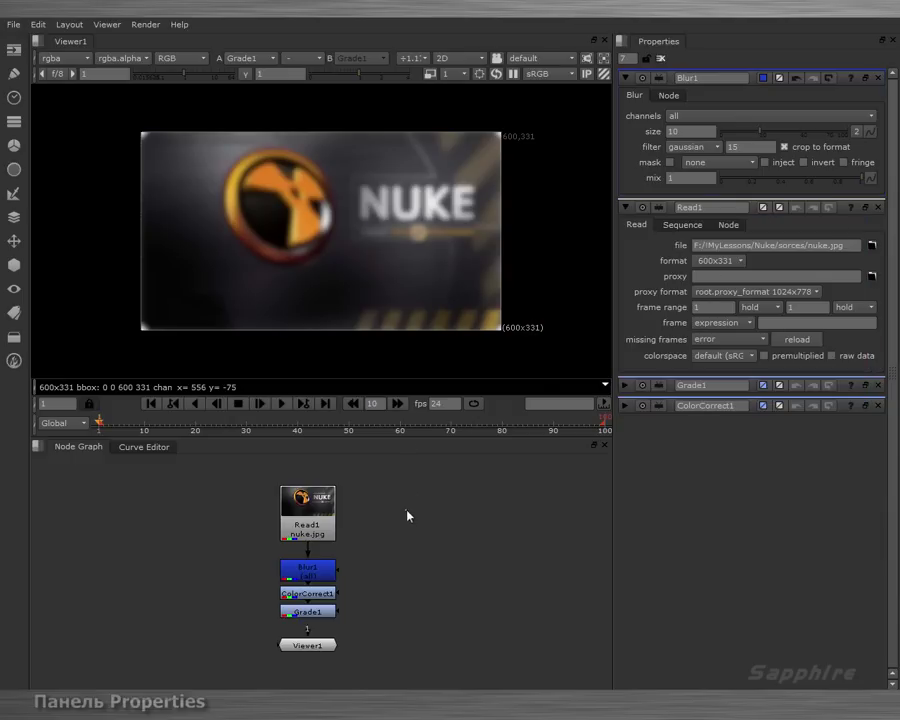
# Move Blur1 slightly up and Viewer1 down in the node graph, and add a Transform node after Grade1
pyautogui.click(314, 574)
pyautogui.moveTo(314, 574); pyautogui.dragTo(314, 568)
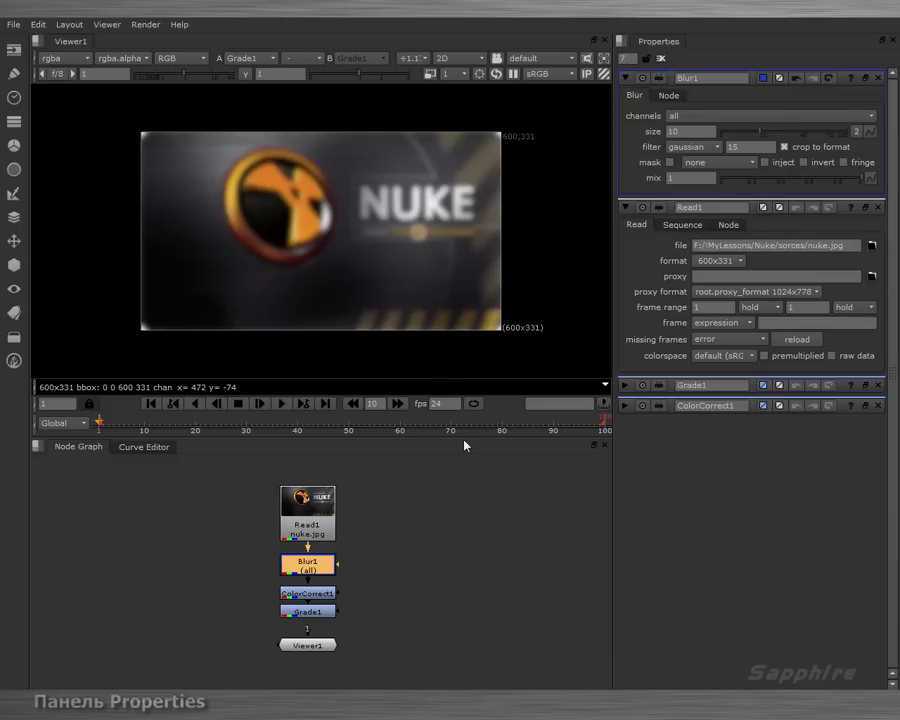
pyautogui.moveTo(321, 646); pyautogui.dragTo(321, 659)
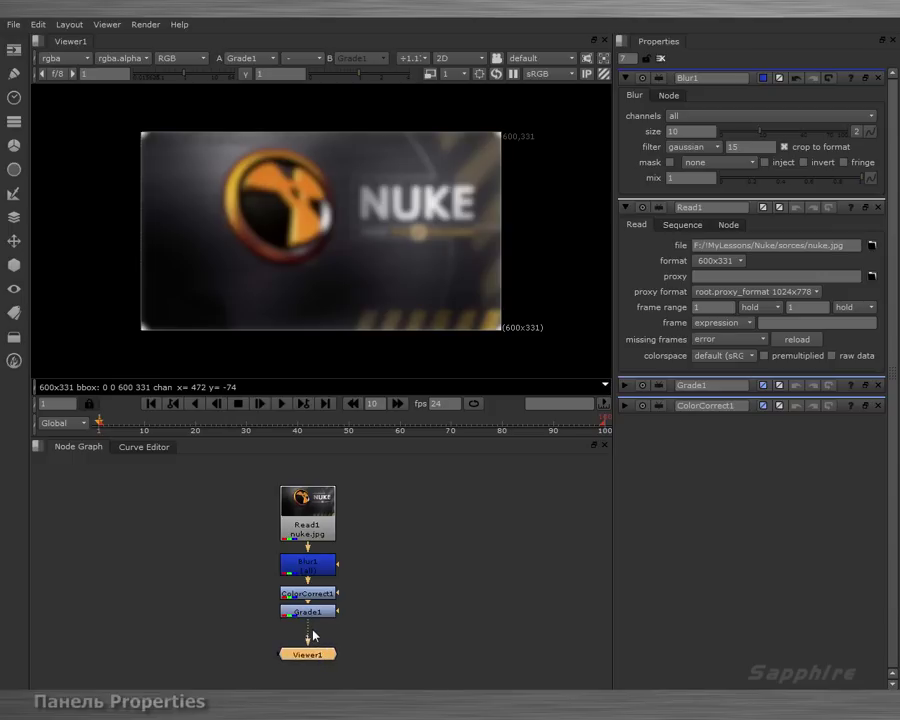
pyautogui.click(311, 613)
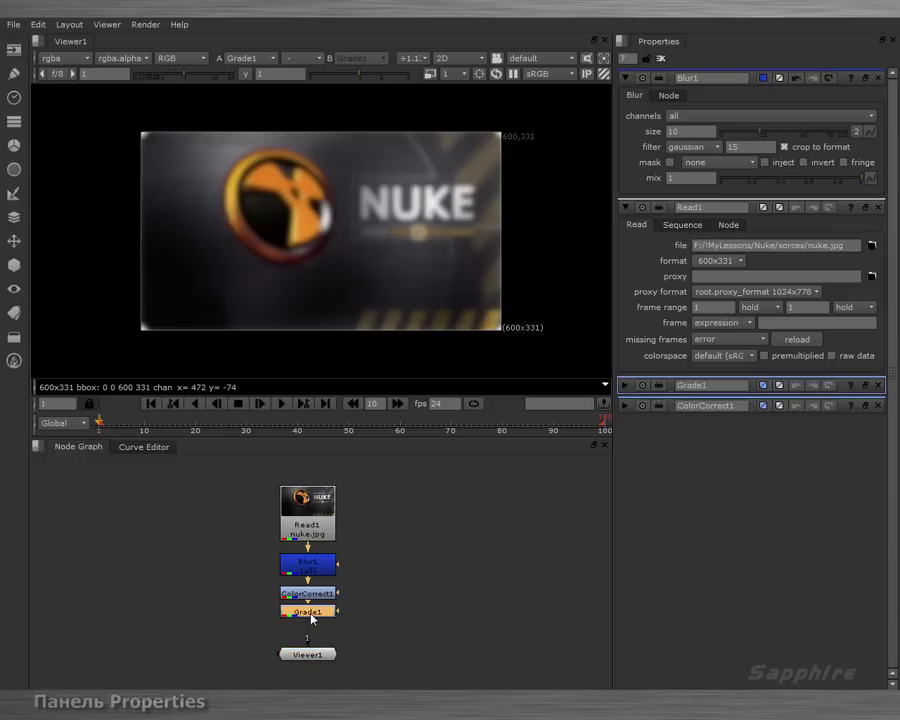
pyautogui.press('t')
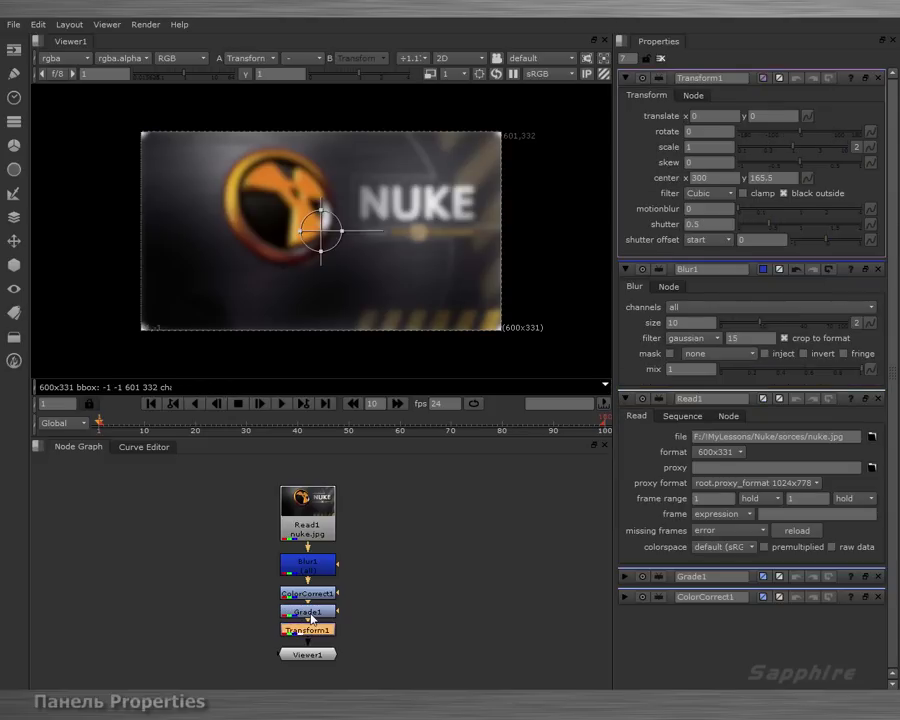
# Move Viewer1 slightly down, and change Transform1's viewer control color to a red with hue 1, saturation 0.95 and value 0.8
pyautogui.moveTo(318, 654); pyautogui.dragTo(323, 663)
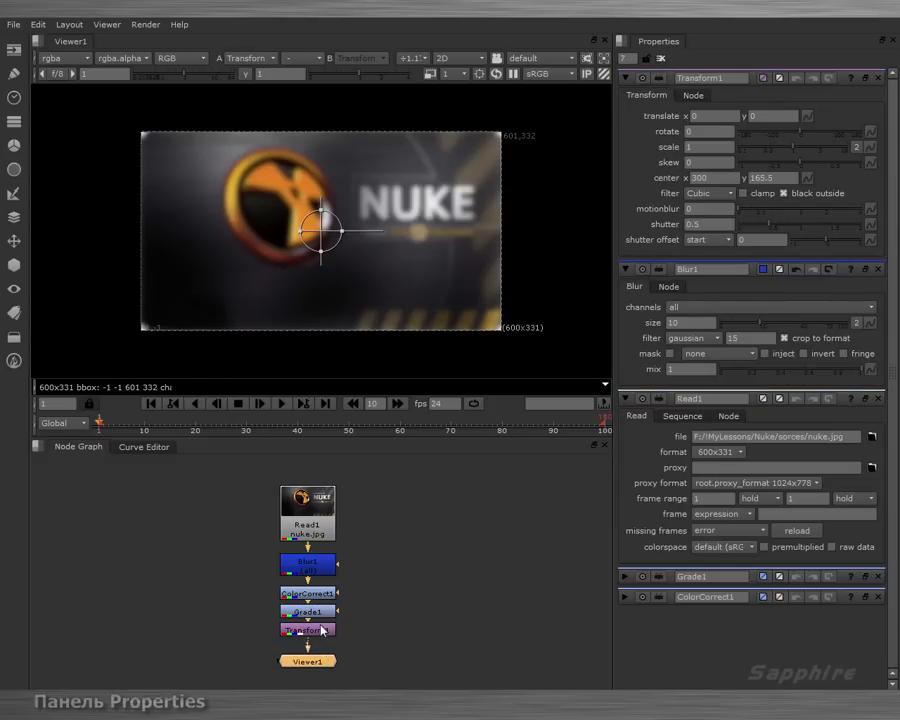
pyautogui.click(321, 627)
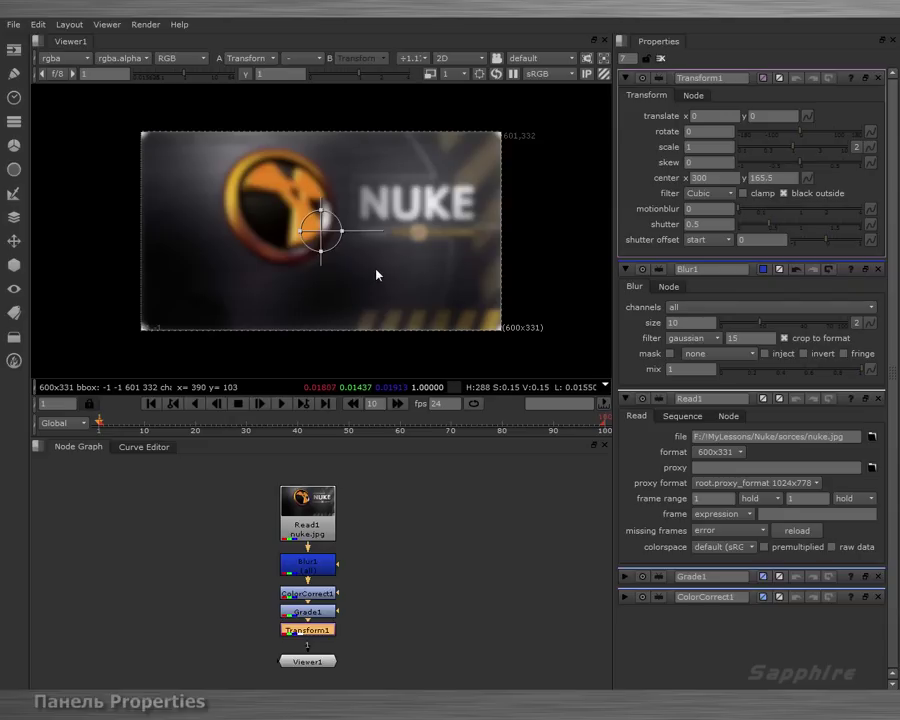
pyautogui.click(781, 82)
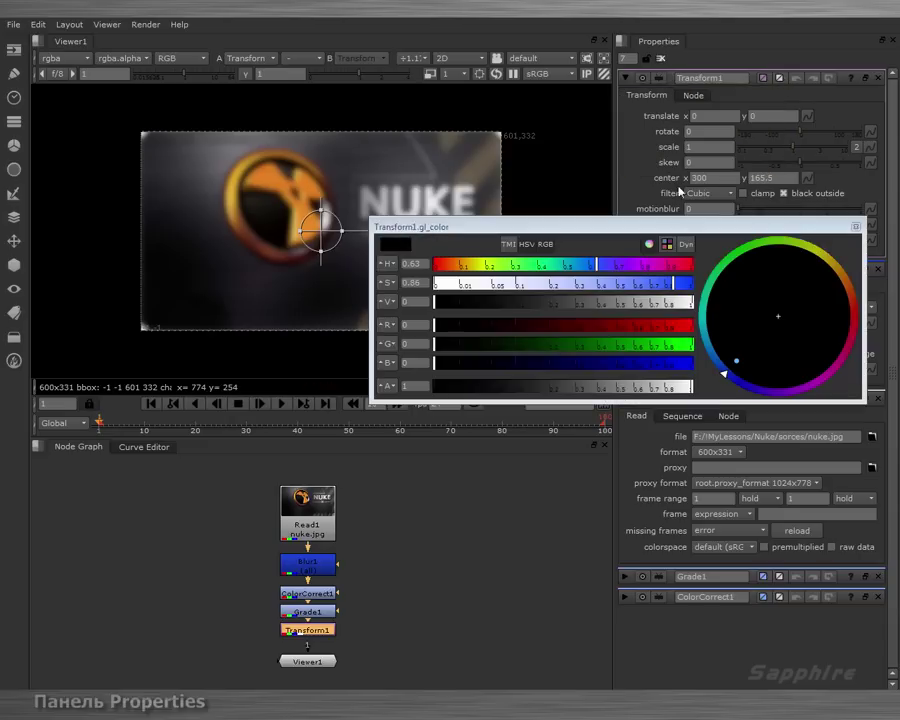
pyautogui.moveTo(655, 281)
pyautogui.mouseDown()
pyautogui.moveTo(687, 285)
pyautogui.moveTo(665, 301)
pyautogui.mouseUp()
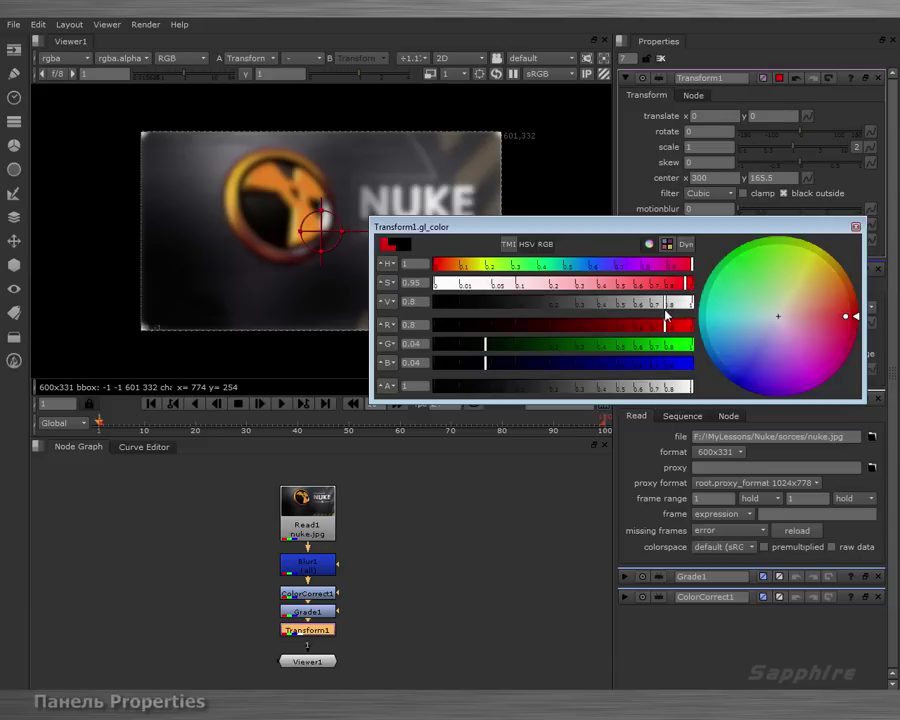
pyautogui.click(855, 227)
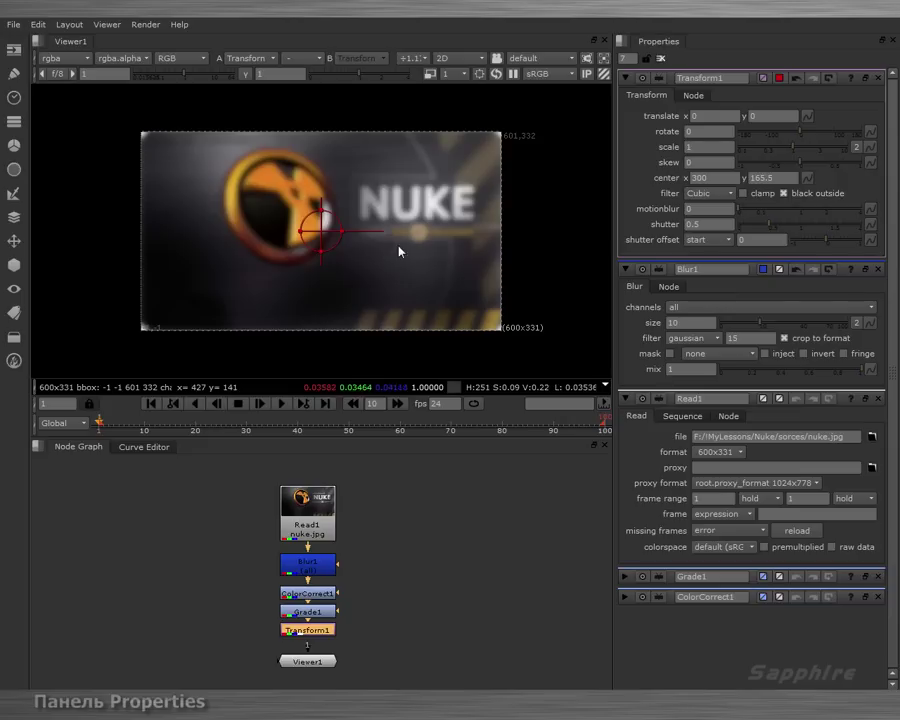
# Rename the Transform1 node as traslate
pyautogui.doubleClick(731, 78)
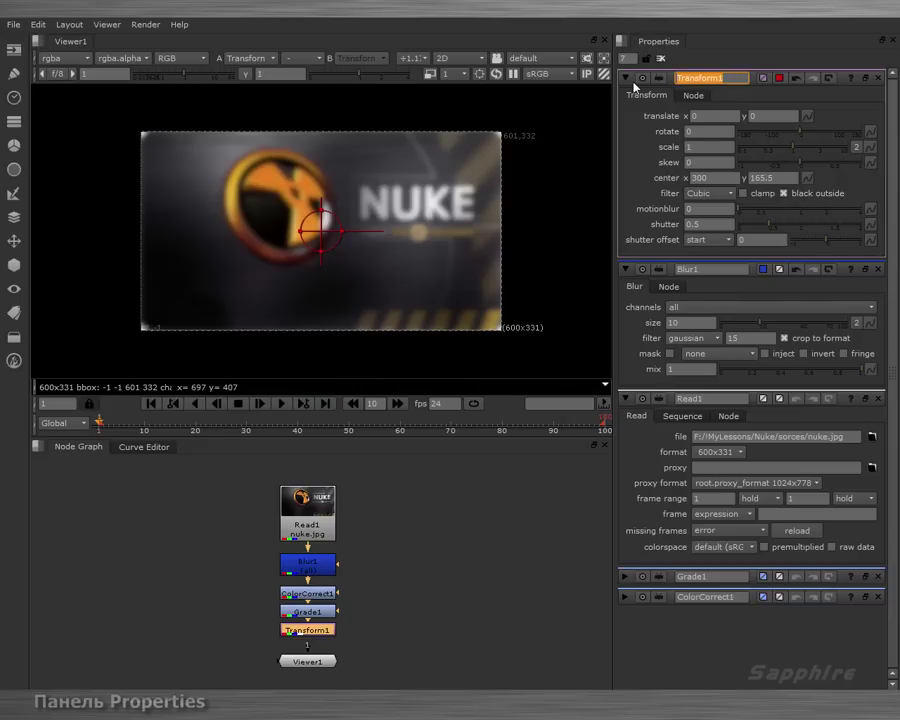
pyautogui.write('traslate')
pyautogui.press('Return')
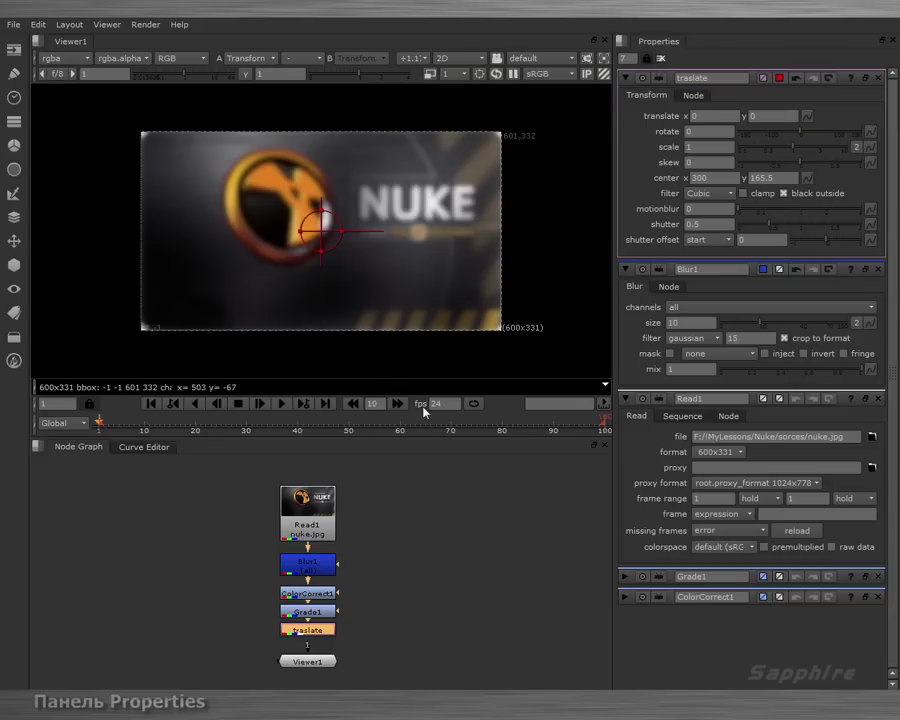
# Move Read1 up to insert a Blur node between it and Blur1, and close all node panels in the Properties bin
pyautogui.moveTo(304, 510); pyautogui.dragTo(315, 489)
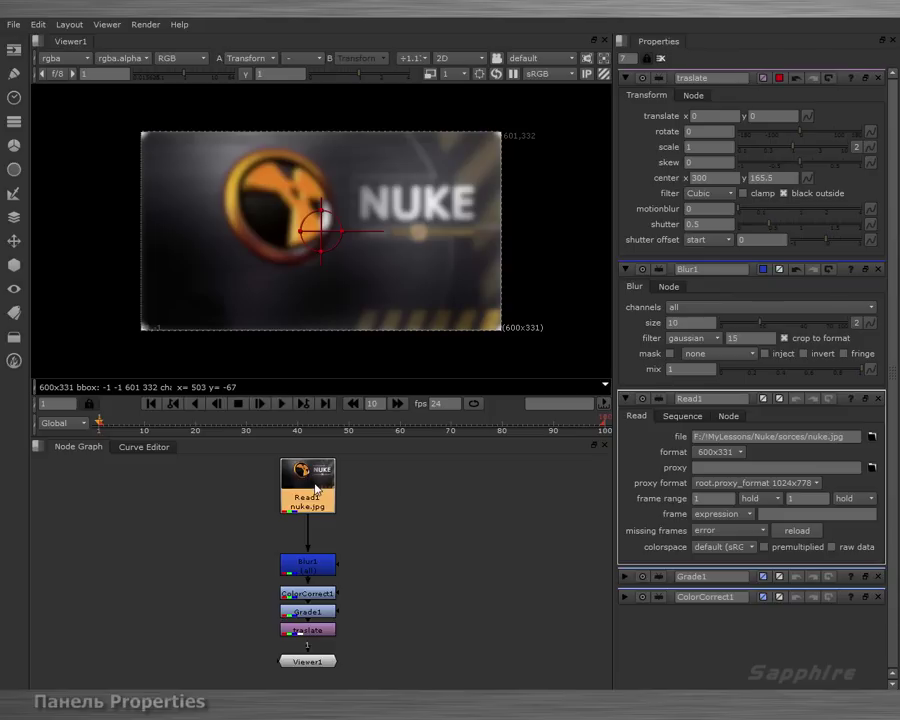
pyautogui.press('b')
pyautogui.moveTo(504, 490); pyautogui.dragTo(438, 267)
pyautogui.click(629, 263)
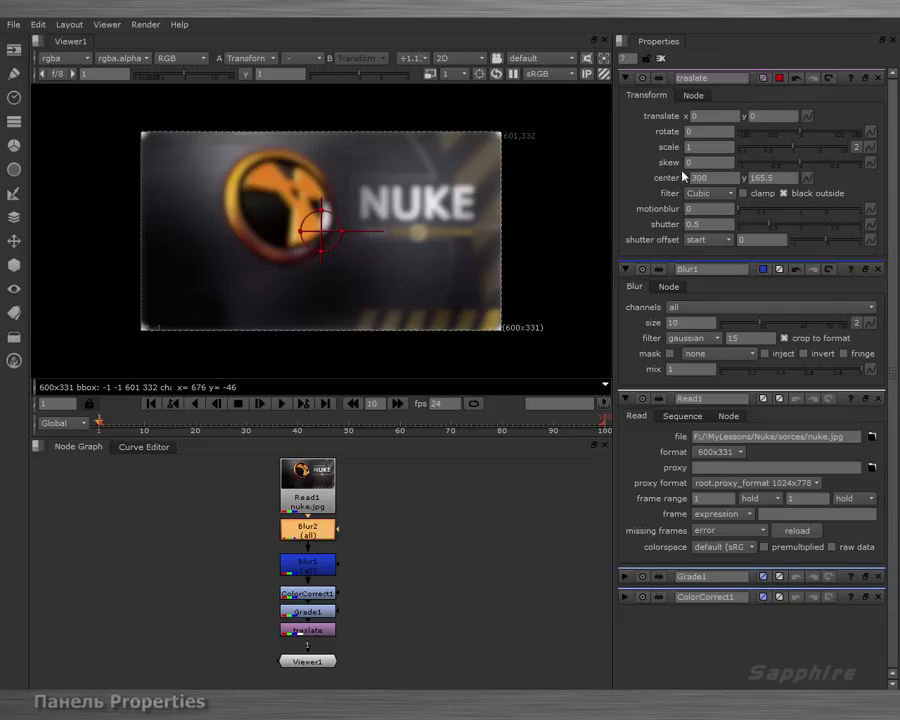
pyautogui.click(661, 59)
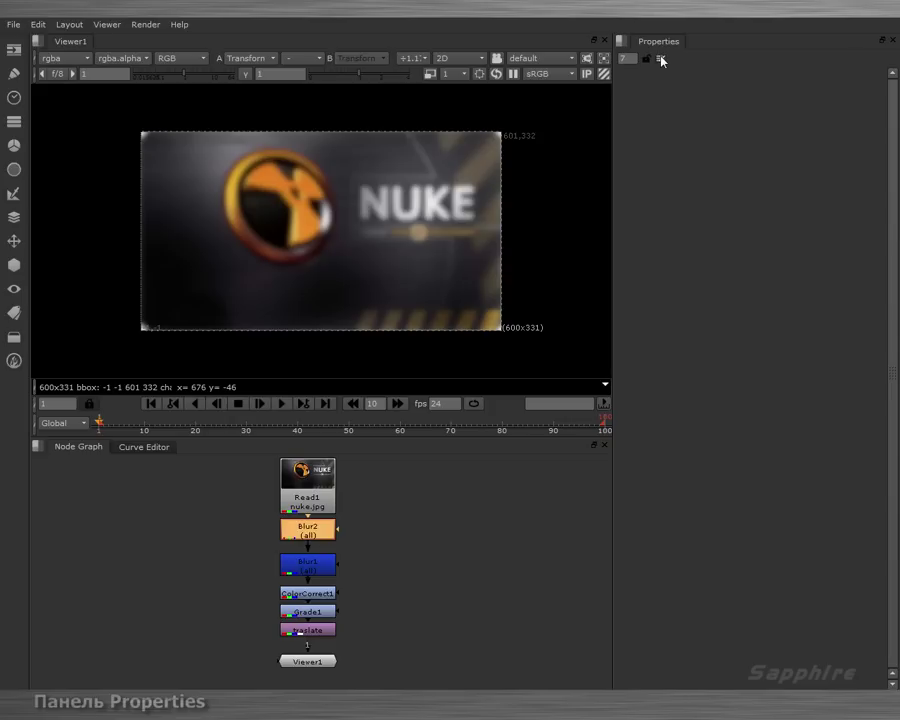